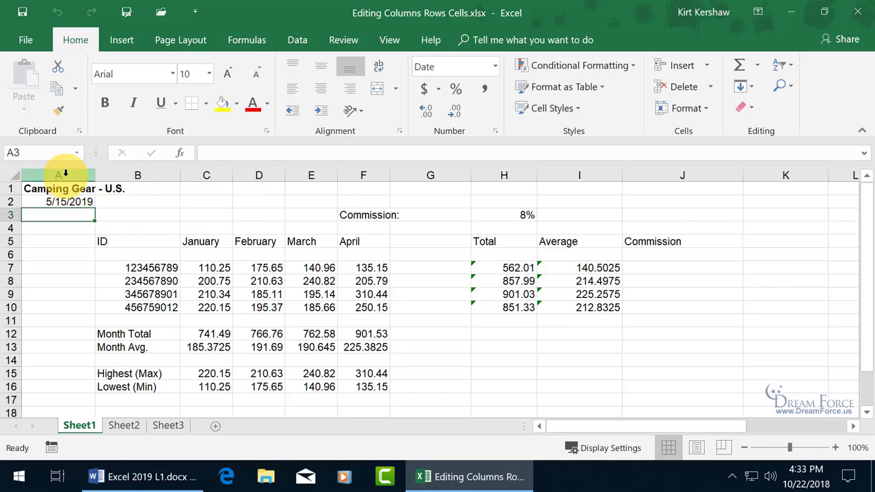
# Insert one blank column before column A, and insert three more blank columns before it
pyautogui.rightClick(65, 173)
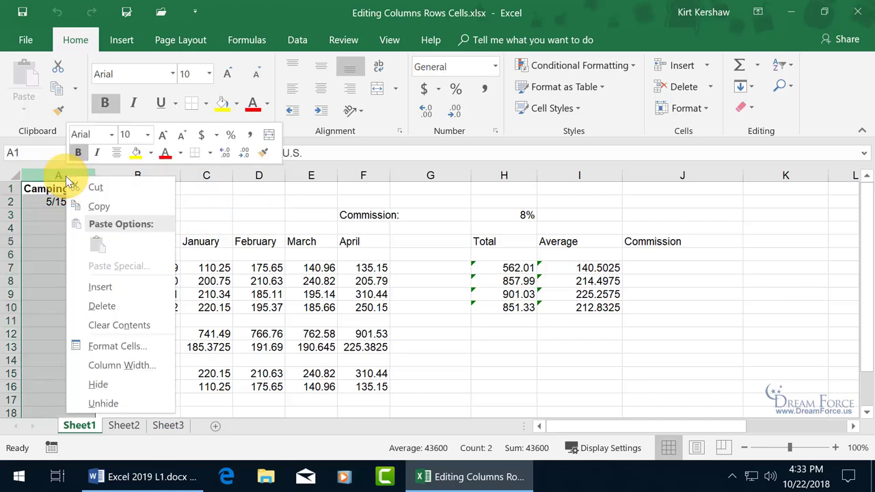
pyautogui.click(124, 287)
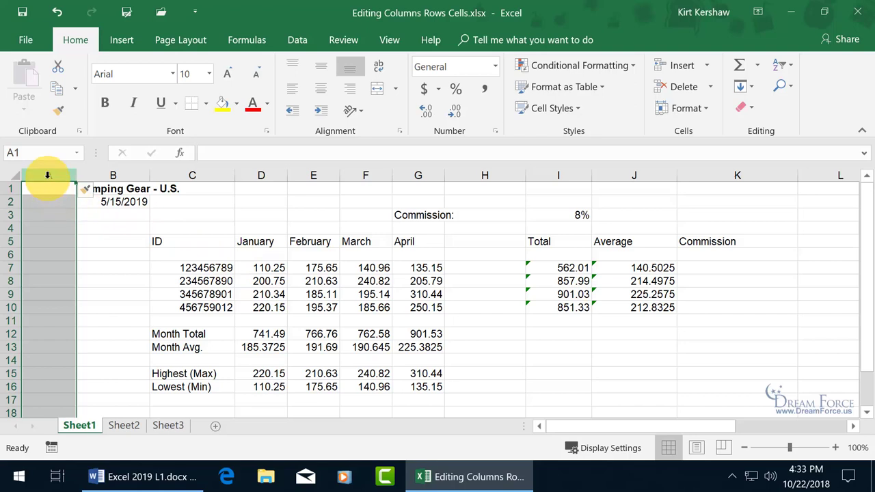
pyautogui.moveTo(48, 175); pyautogui.dragTo(186, 175)
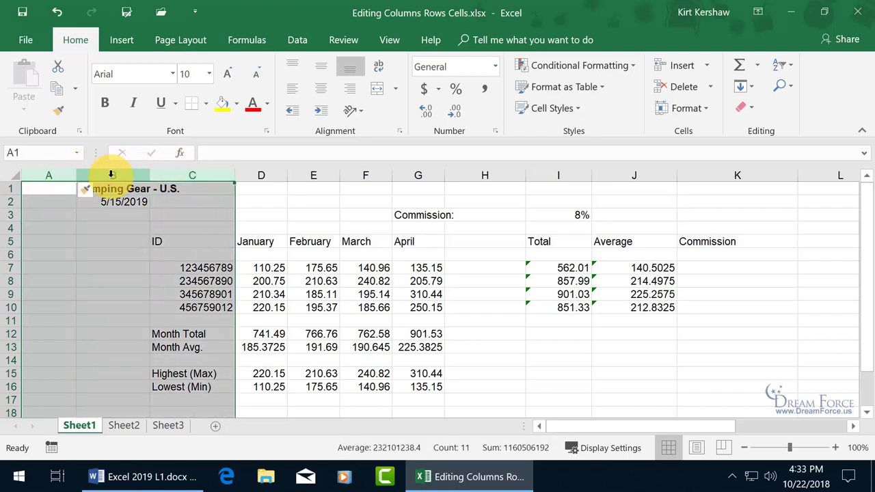
pyautogui.rightClick(88, 175)
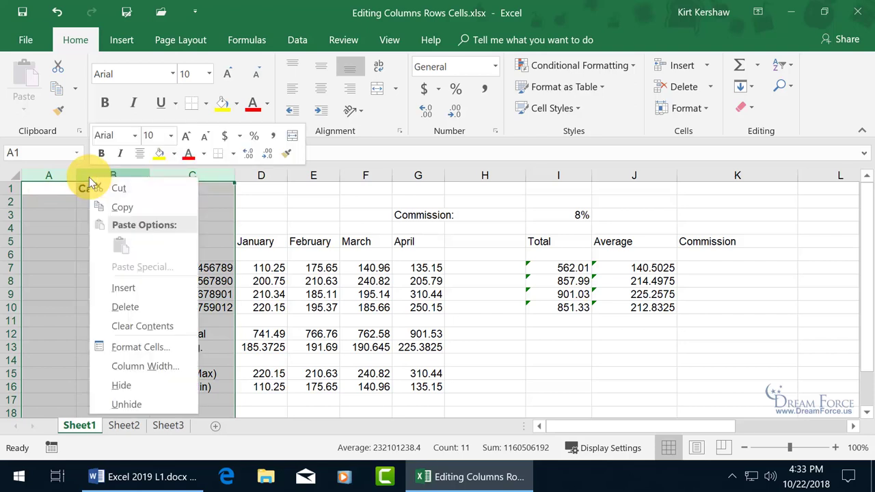
pyautogui.click(130, 289)
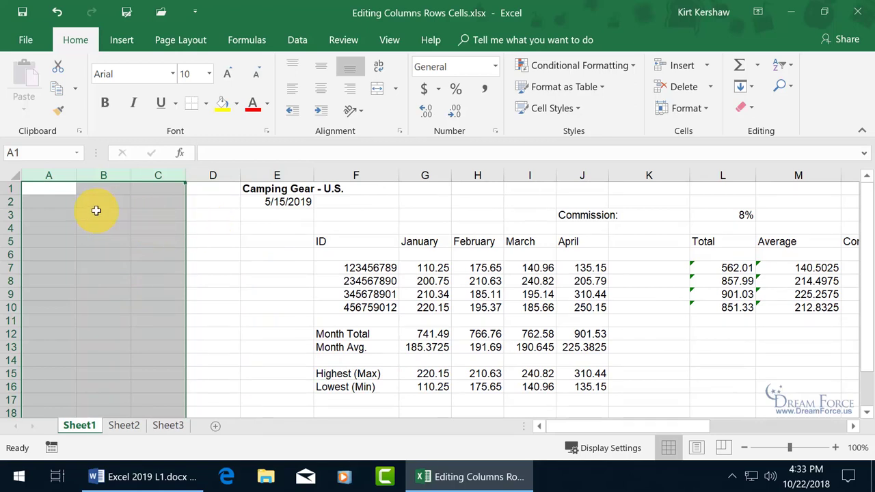
# Delete the three blank columns A to C, and delete the remaining blank sheet column A
pyautogui.rightClick(89, 175)
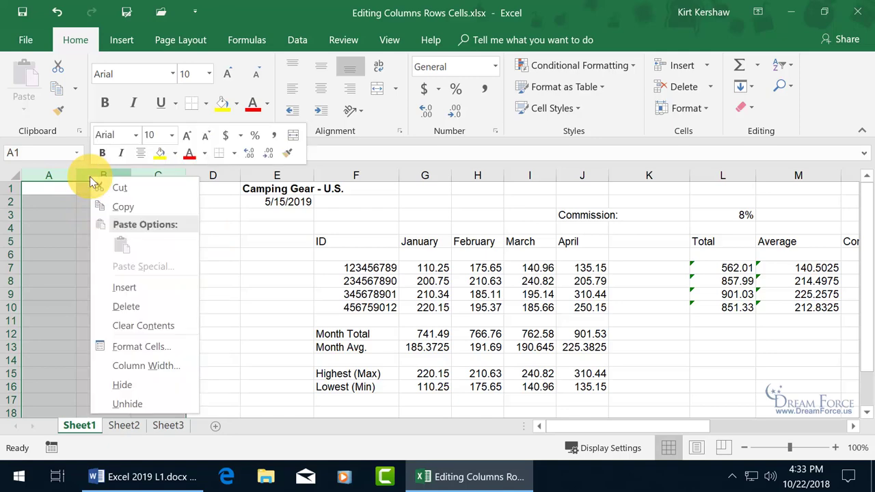
pyautogui.click(123, 305)
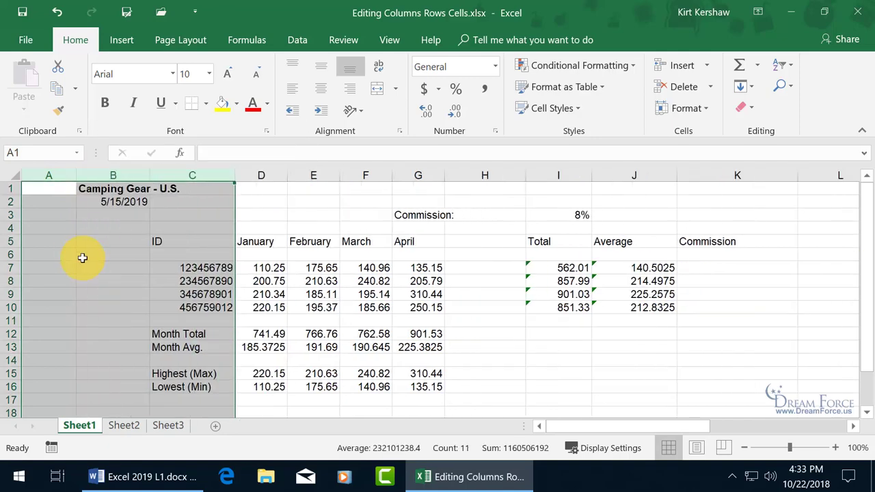
pyautogui.click(45, 256)
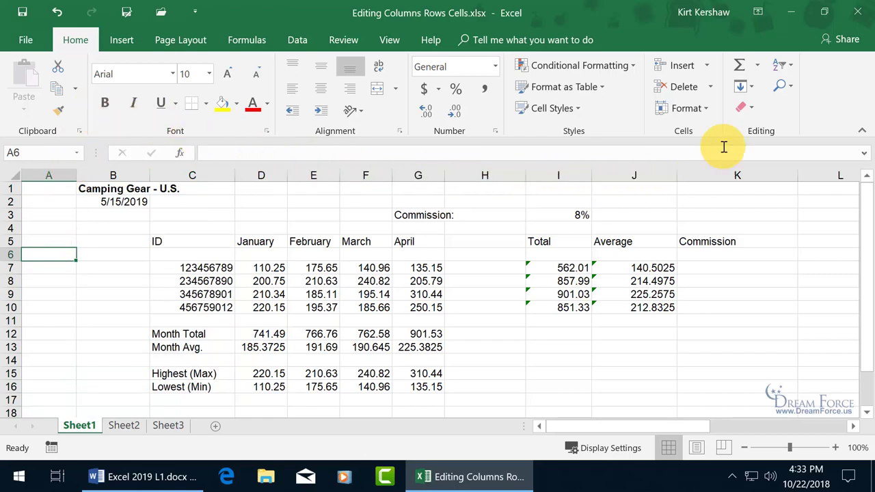
pyautogui.click(711, 88)
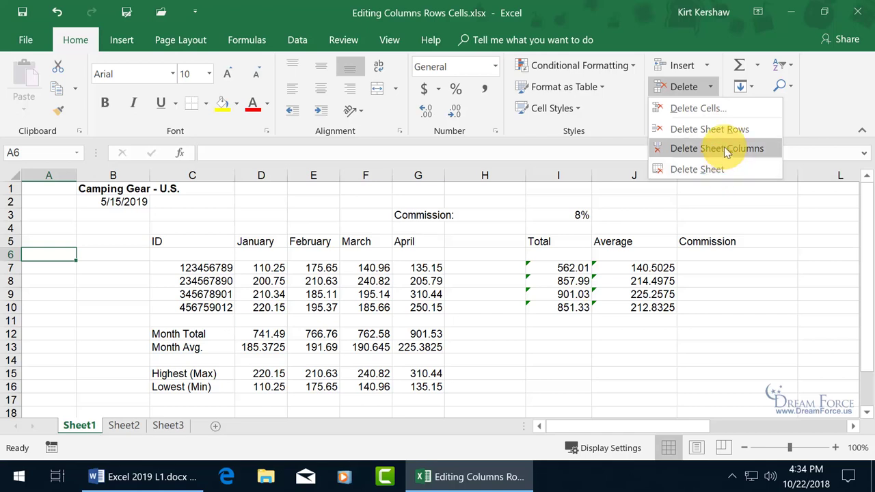
pyautogui.click(724, 148)
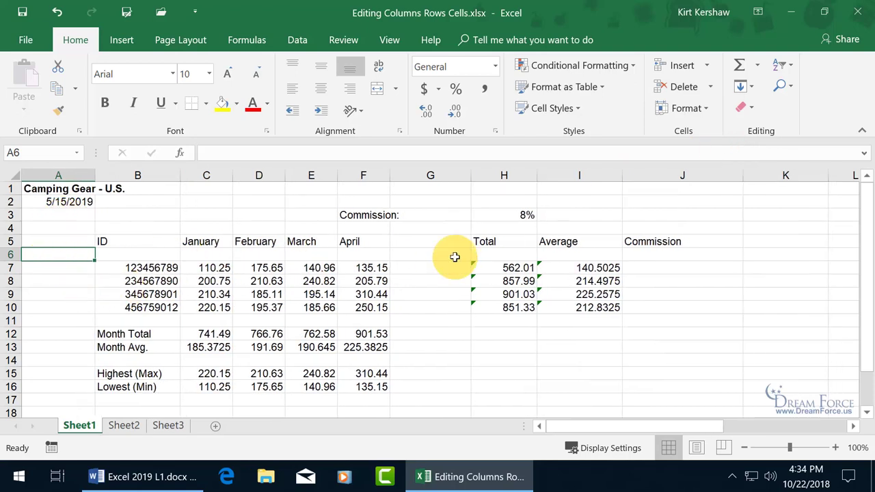
pyautogui.click(708, 68)
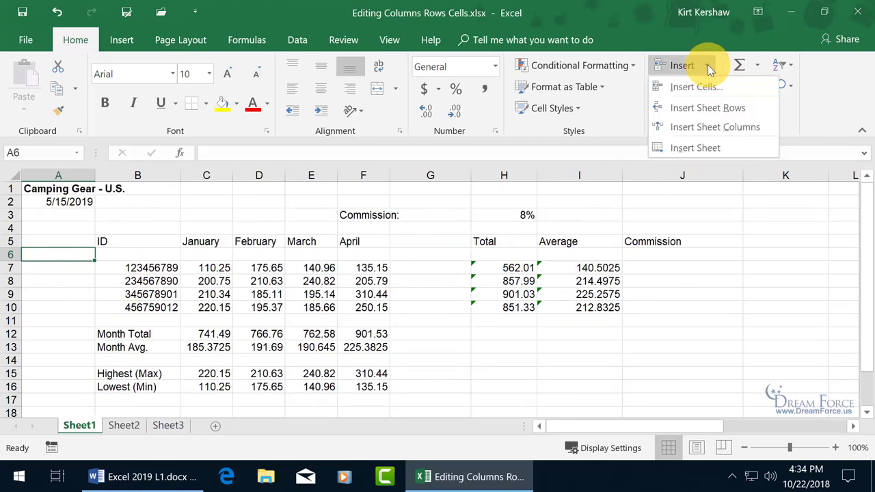
pyautogui.click(708, 66)
pyautogui.click(712, 87)
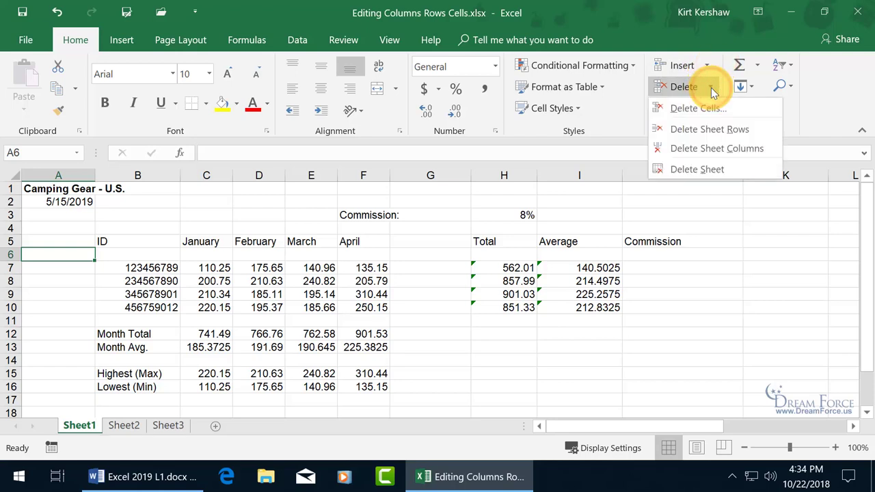
pyautogui.click(725, 87)
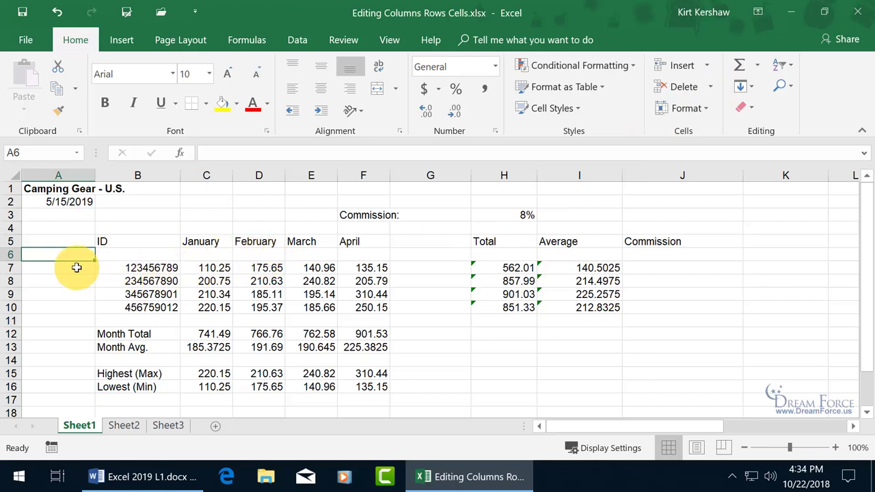
# Insert two blank rows above row 7
pyautogui.moveTo(11, 268); pyautogui.dragTo(12, 278)
pyautogui.rightClick(13, 281)
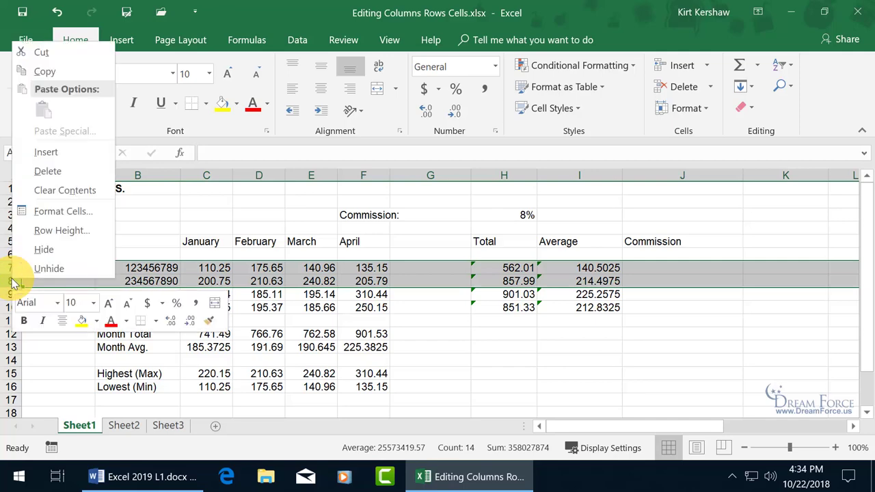
pyautogui.click(60, 152)
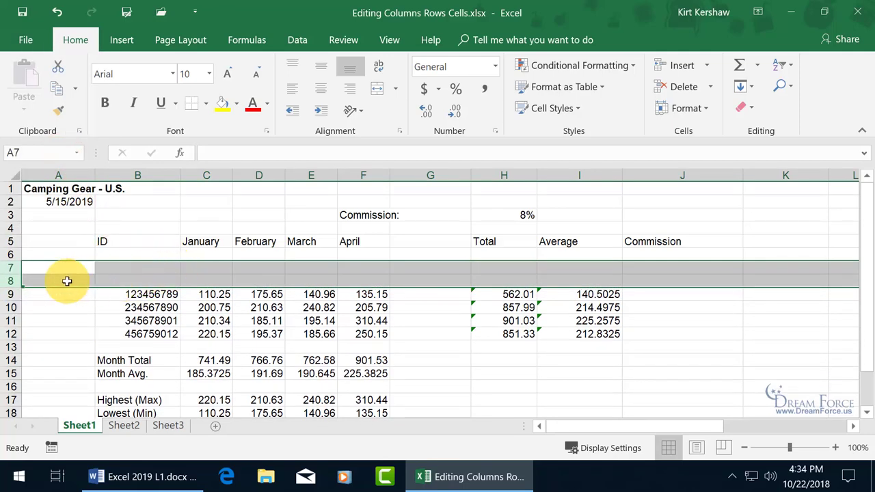
# Delete the two blank rows 7 and 8
pyautogui.rightClick(6, 268)
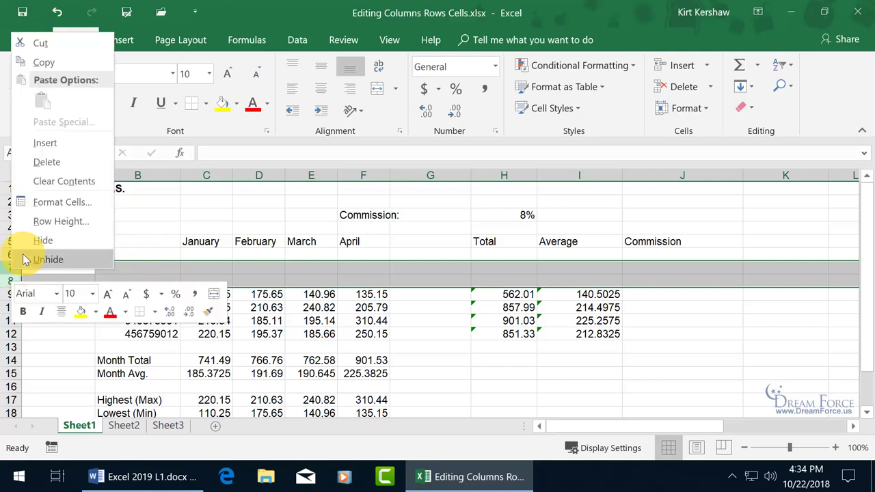
pyautogui.click(60, 162)
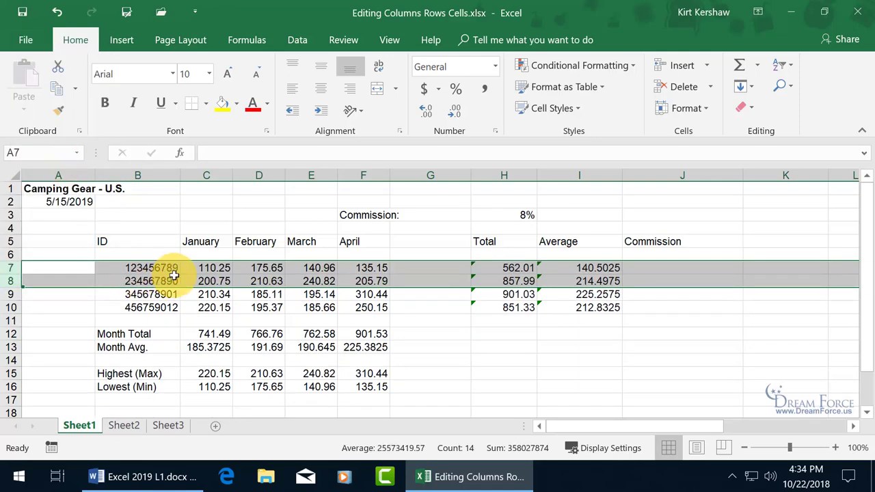
pyautogui.click(173, 277)
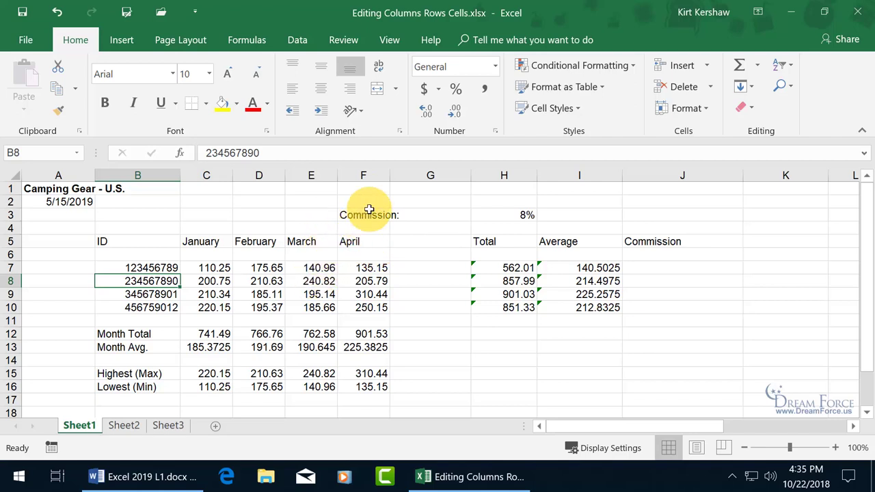
# Cut the April column F and insert the cut cells before the March column E
pyautogui.rightClick(372, 175)
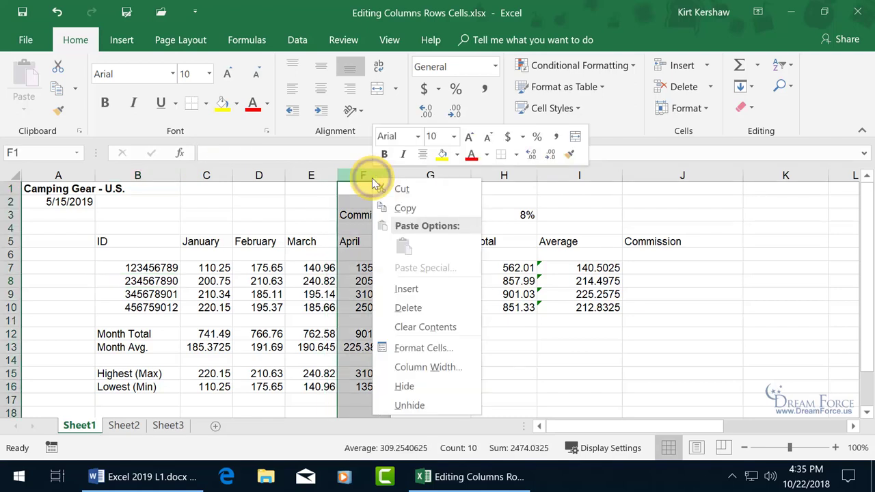
pyautogui.click(396, 192)
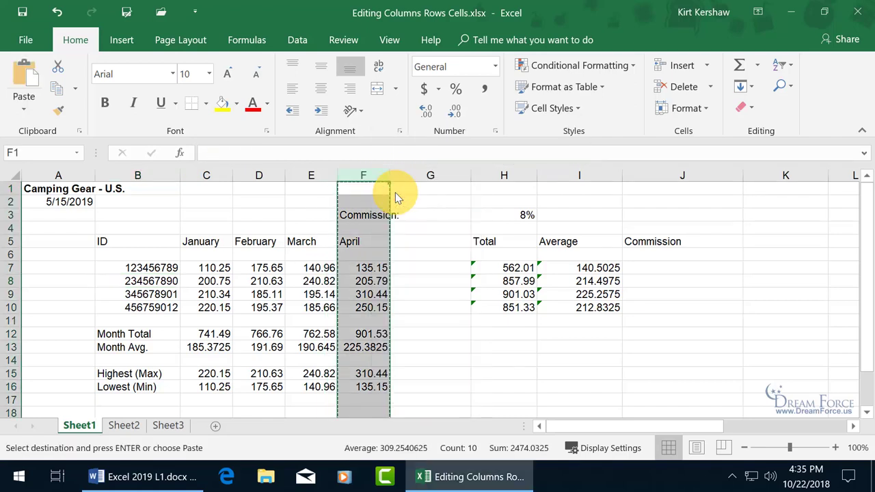
pyautogui.rightClick(305, 176)
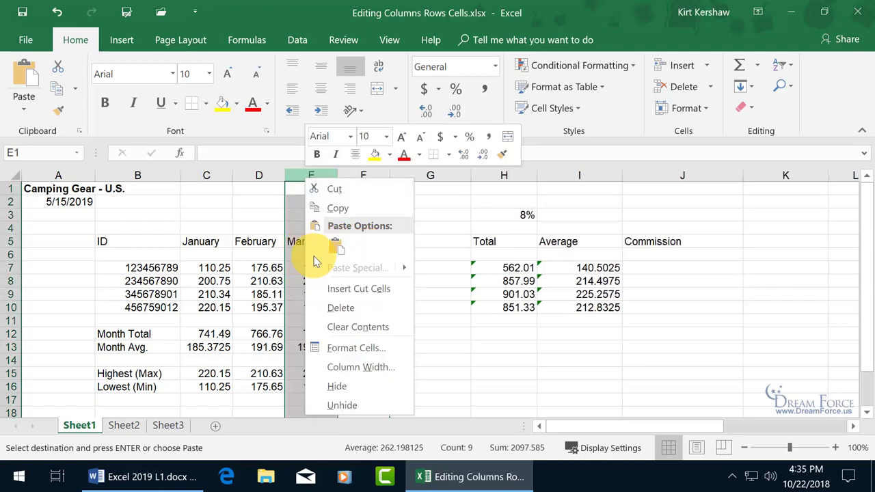
pyautogui.click(340, 290)
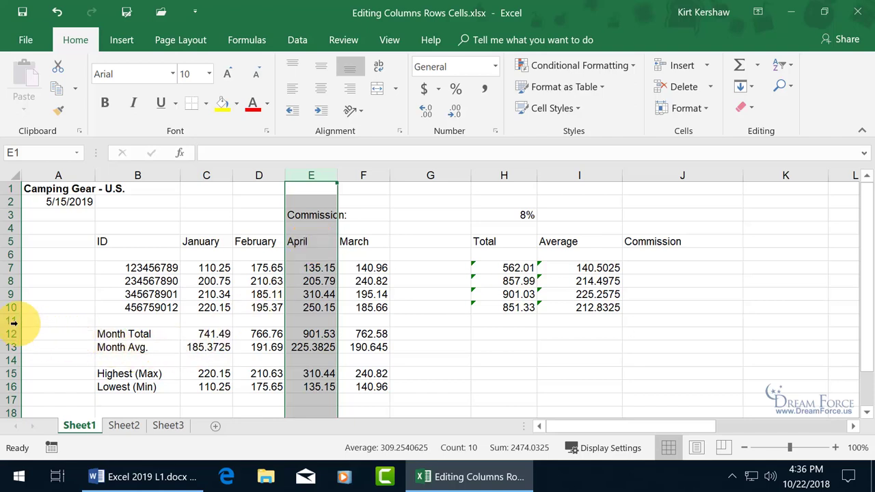
pyautogui.click(11, 324)
pyautogui.moveTo(11, 324); pyautogui.dragTo(11, 335)
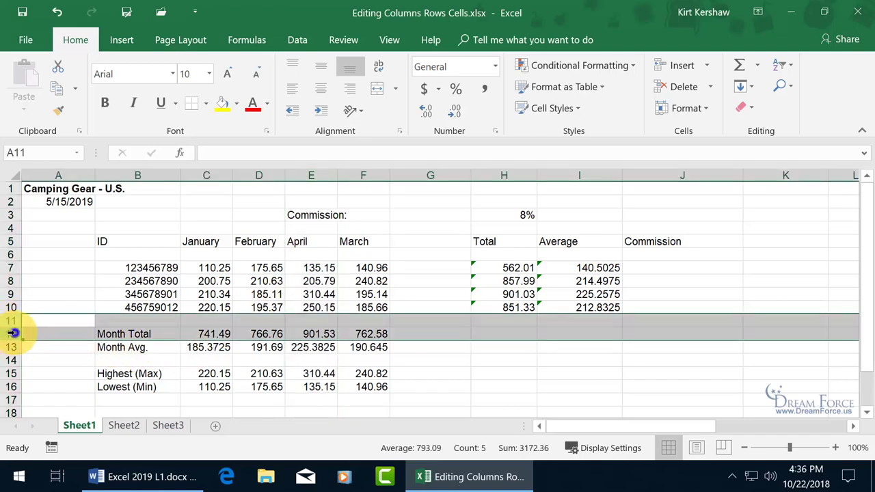
pyautogui.rightClick(15, 336)
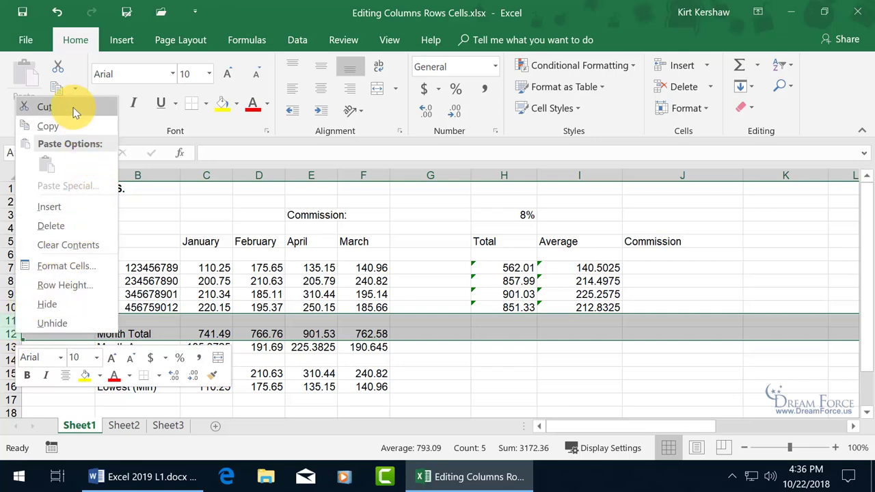
pyautogui.press('Escape')
pyautogui.rightClick(12, 281)
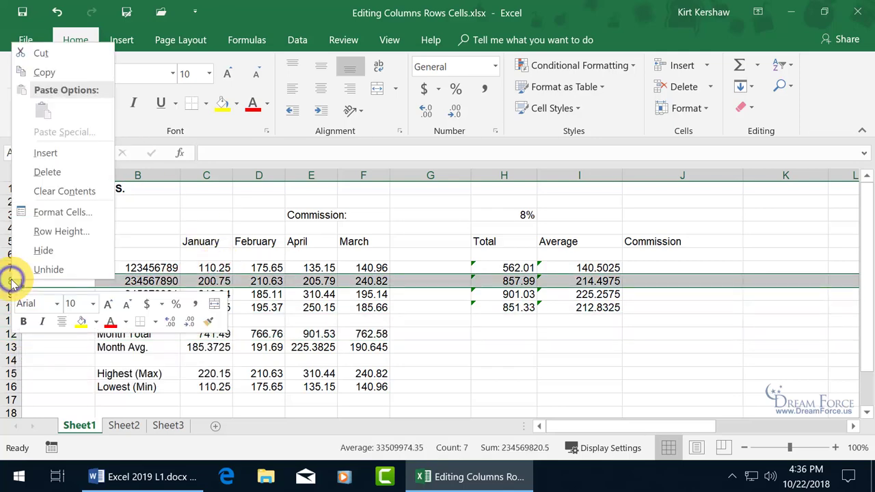
pyautogui.click(292, 281)
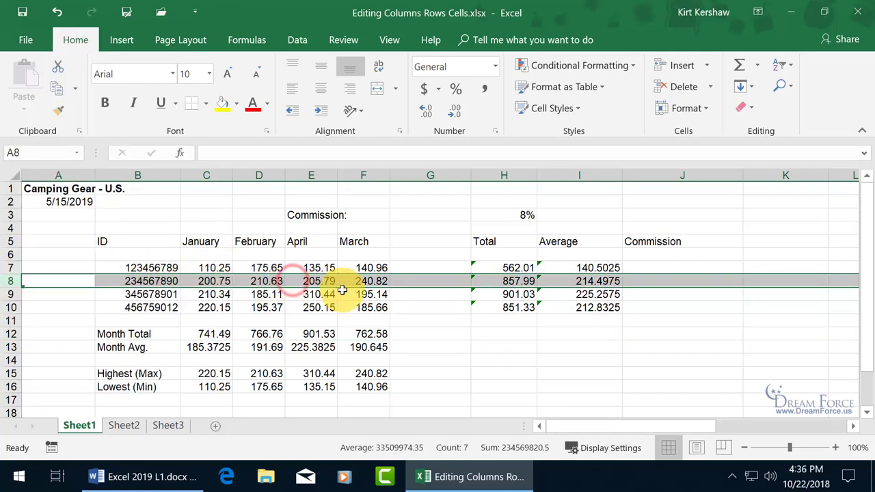
pyautogui.click(347, 284)
# Undo the move of the April column and cancel the pending cut
pyautogui.click(58, 12)
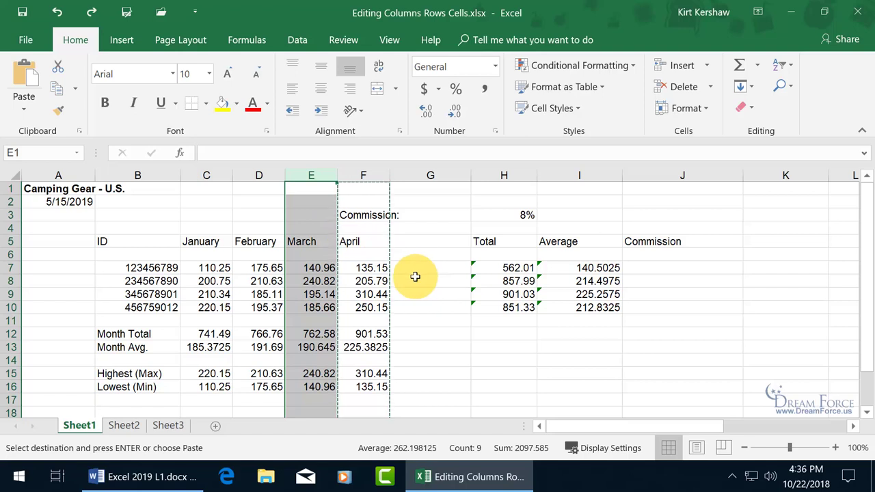
pyautogui.press('Escape')
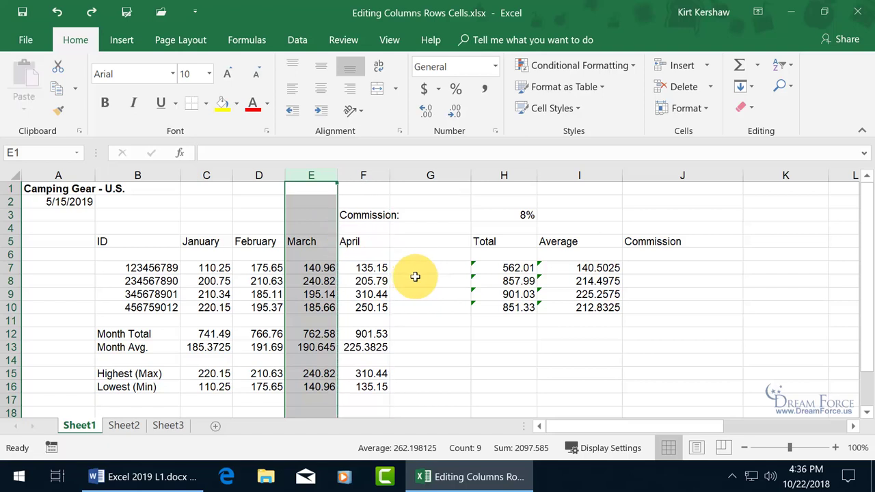
pyautogui.click(414, 268)
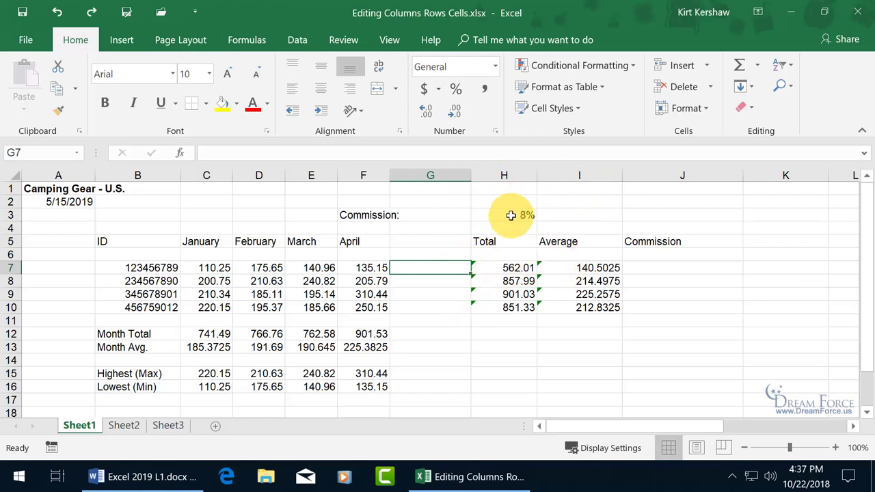
# Insert blank cells at G5:G10, shifting the existing cells right
pyautogui.moveTo(455, 242); pyautogui.dragTo(456, 307)
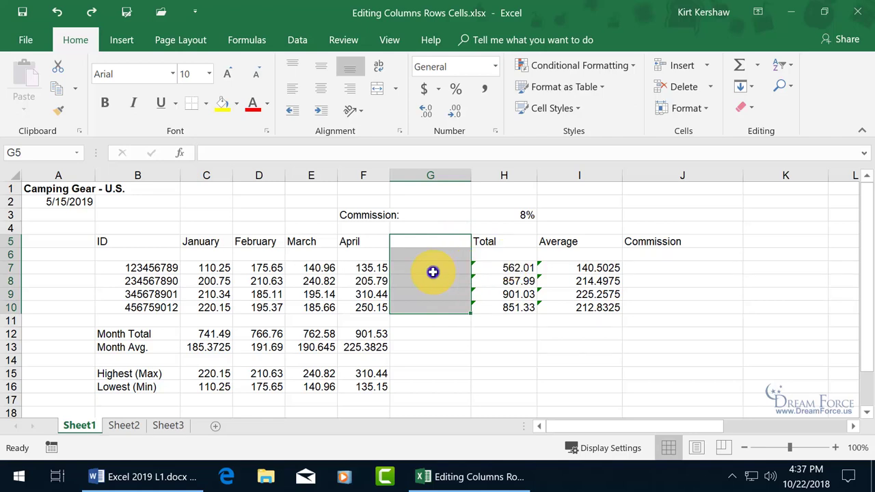
pyautogui.rightClick(433, 273)
pyautogui.click(481, 252)
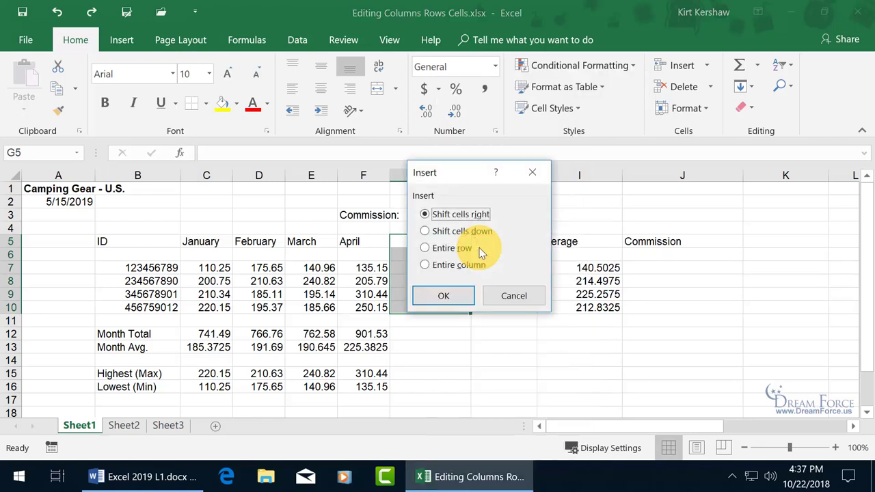
pyautogui.moveTo(467, 177); pyautogui.dragTo(263, 248)
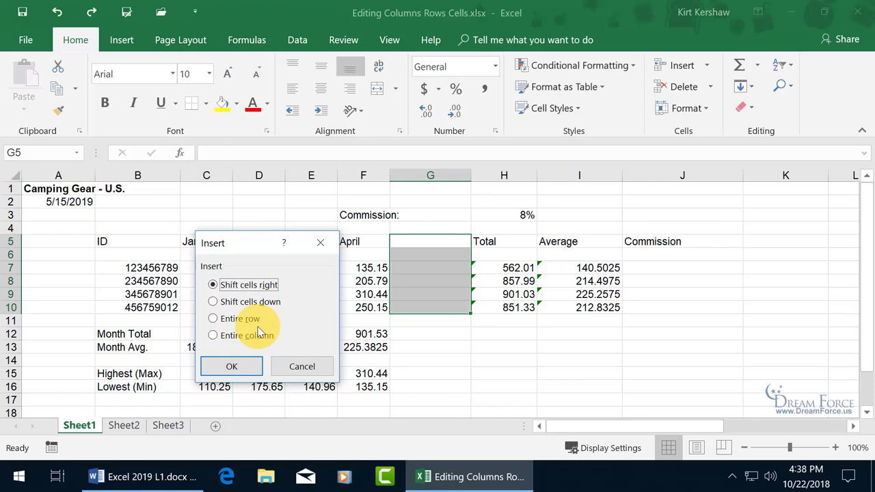
pyautogui.click(242, 366)
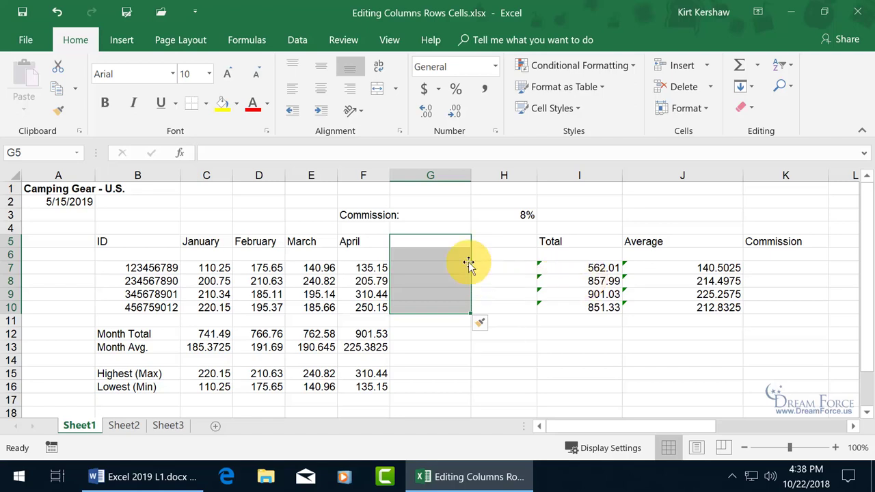
pyautogui.click(435, 173)
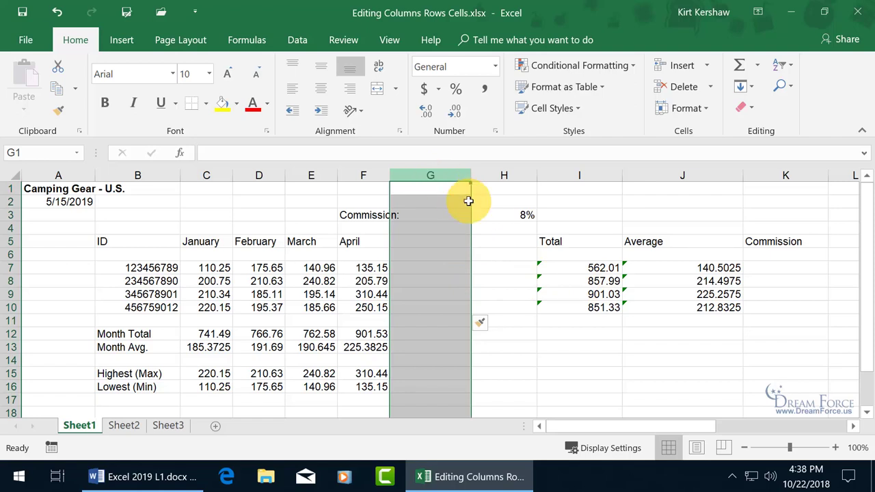
pyautogui.click(411, 216)
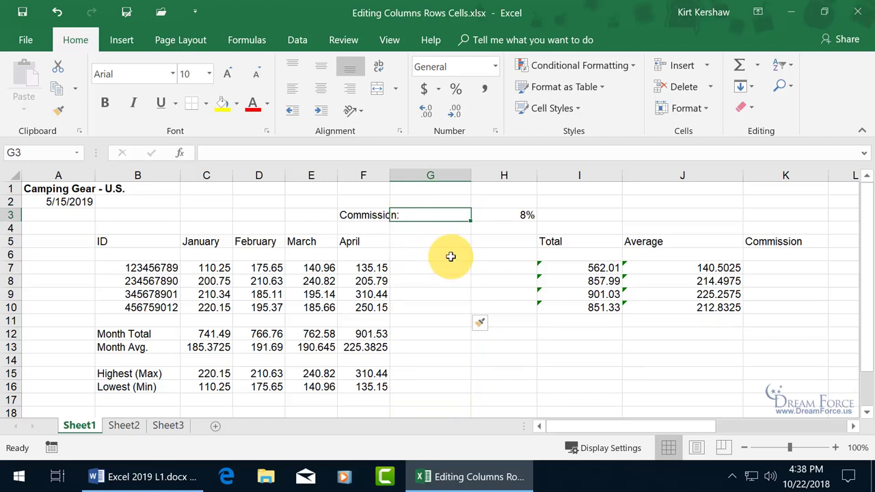
pyautogui.moveTo(451, 256); pyautogui.dragTo(453, 307)
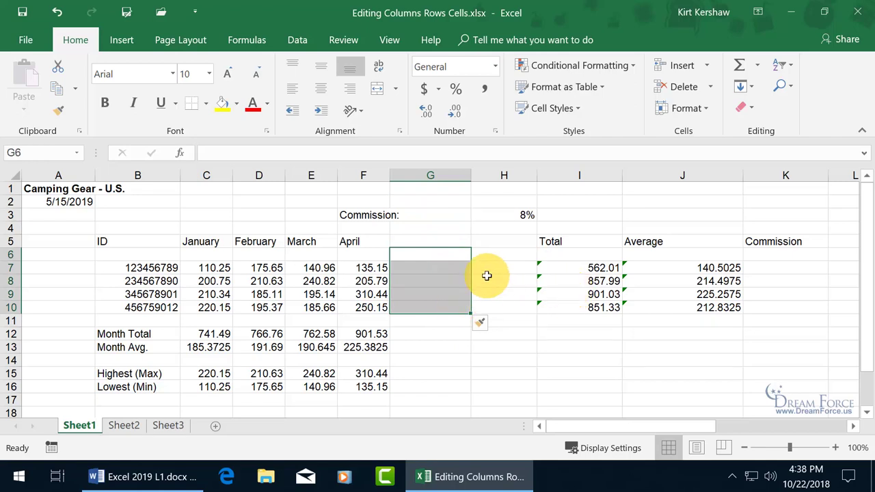
# Delete the blank cells G5:G10, shifting the remaining cells left
pyautogui.moveTo(459, 243); pyautogui.dragTo(465, 308)
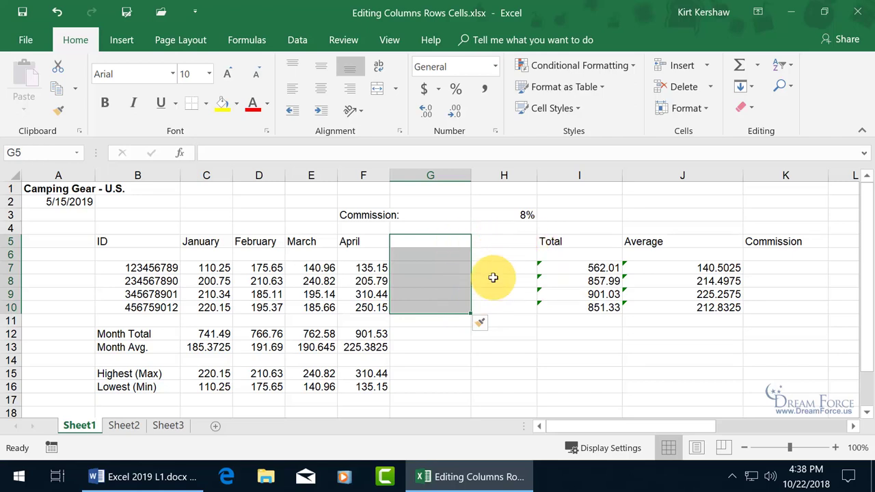
pyautogui.rightClick(437, 283)
pyautogui.click(476, 268)
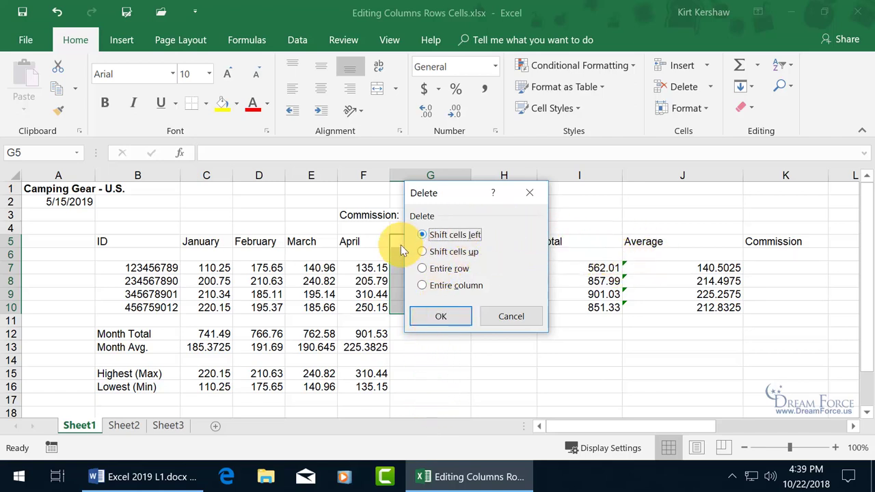
pyautogui.click(445, 313)
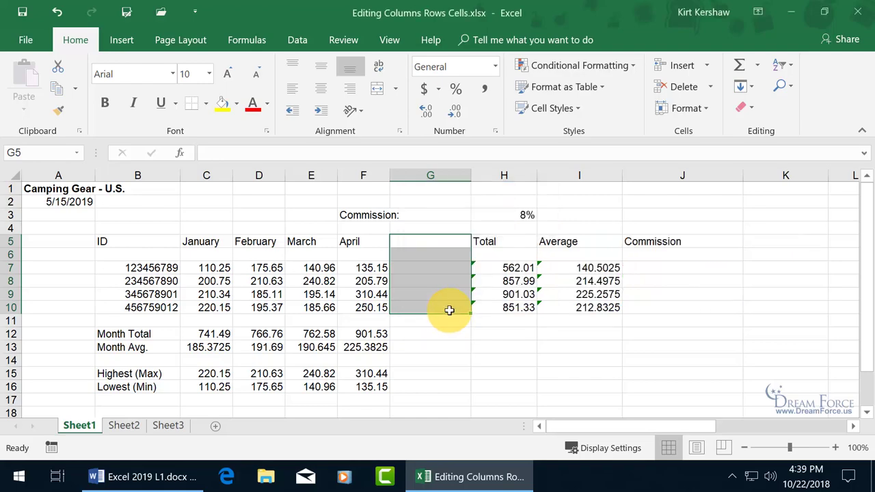